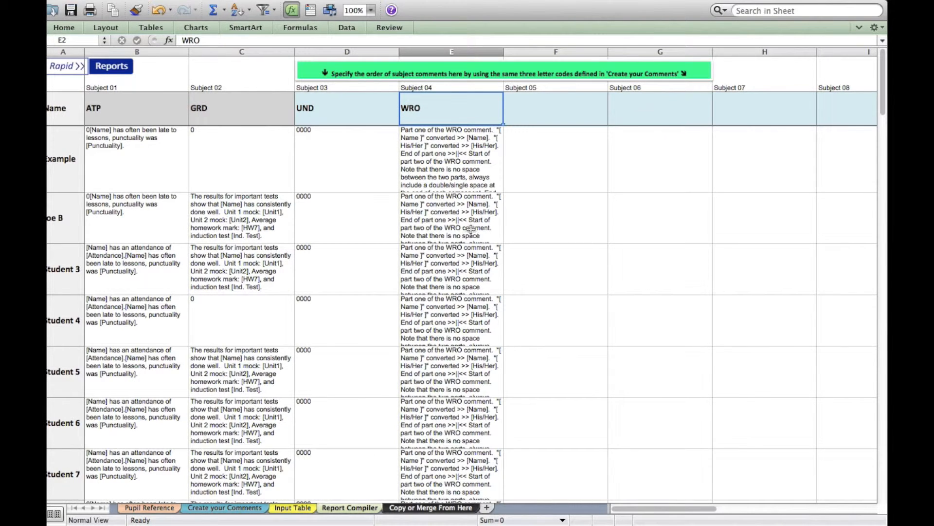
Switch to the 'Copy or Merge From Here' sheet listing each student's marks and comments.
{"action": "left_click", "coordinate": [431, 509]}
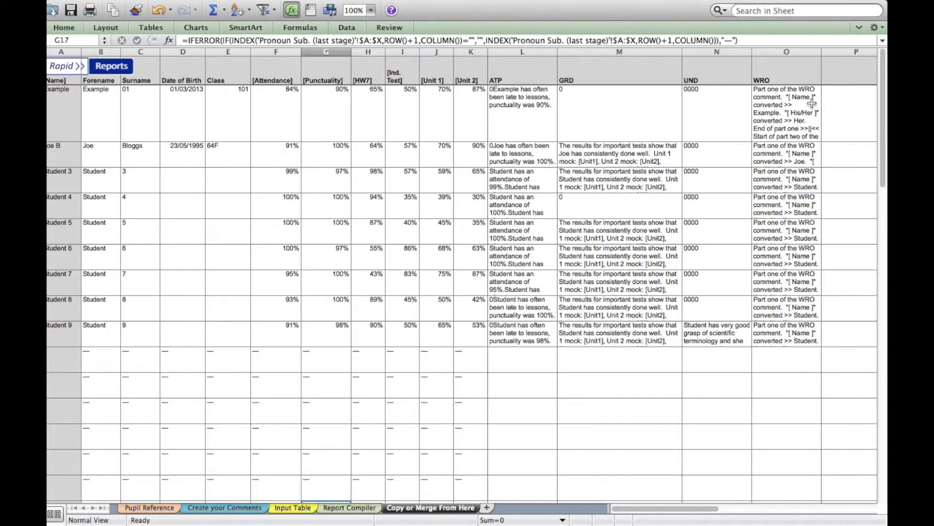
Review the pupil table's columns, check the ATP comment in L2, then move to Word.
{"action": "scroll", "coordinate": [808, 108], "scroll_direction": "right", "scroll_amount": 9}
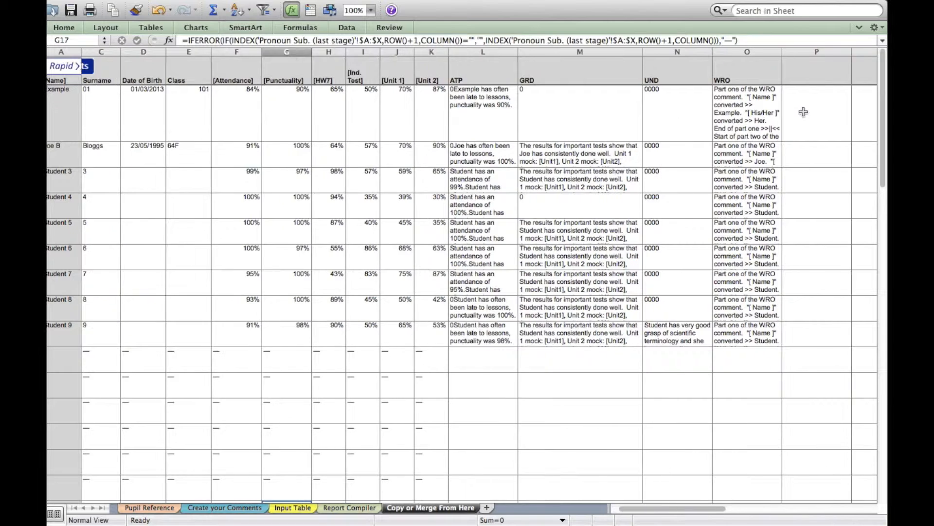
{"action": "scroll", "coordinate": [803, 112], "scroll_direction": "right", "scroll_amount": 5}
{"action": "scroll", "coordinate": [803, 112], "scroll_direction": "left", "scroll_amount": 10}
{"action": "scroll", "coordinate": [803, 112], "scroll_direction": "left", "scroll_amount": 2}
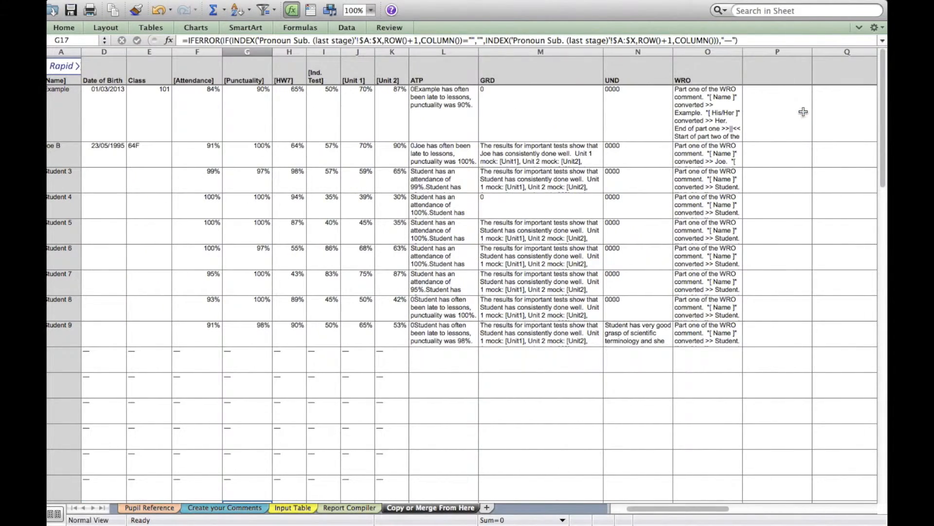
{"action": "scroll", "coordinate": [735, 126], "scroll_direction": "left", "scroll_amount": 2}
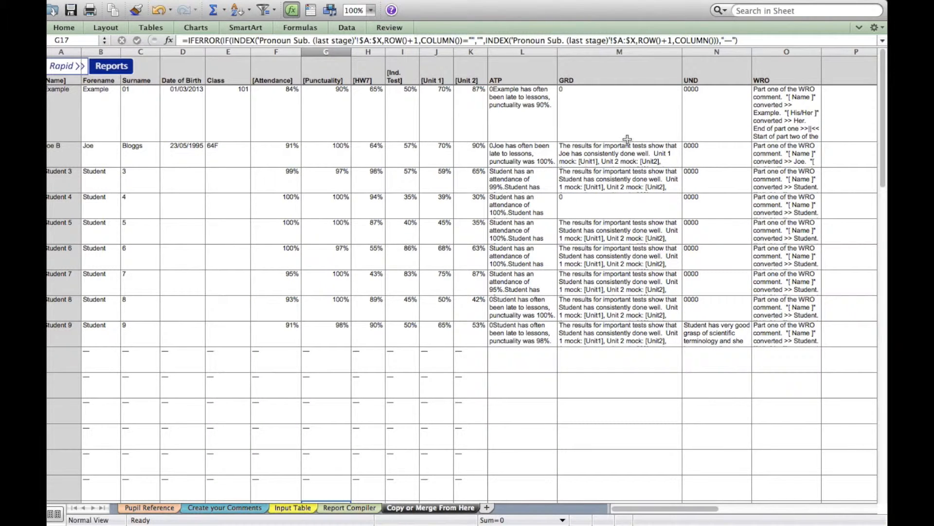
{"action": "left_click", "coordinate": [515, 115]}
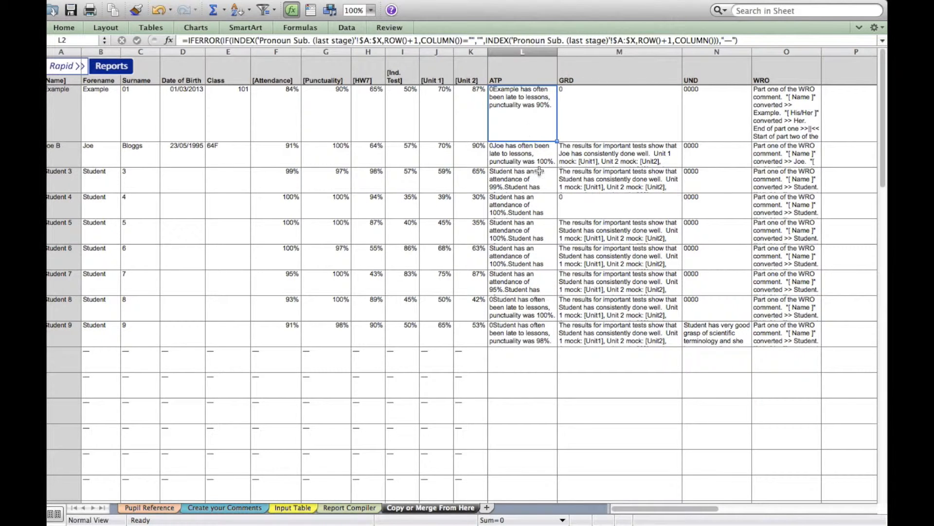
{"action": "key", "text": "ctrl+Right"}
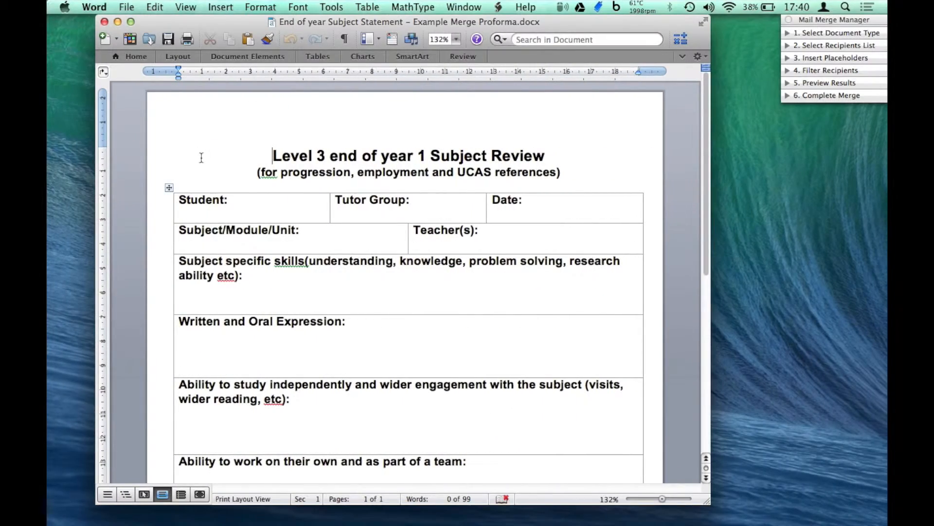
Set the report form's merge document type to Form Letters and bring up the Get List options.
{"action": "scroll", "coordinate": [247, 206], "scroll_direction": "down", "scroll_amount": 2}
{"action": "scroll", "coordinate": [247, 207], "scroll_direction": "down", "scroll_amount": 5}
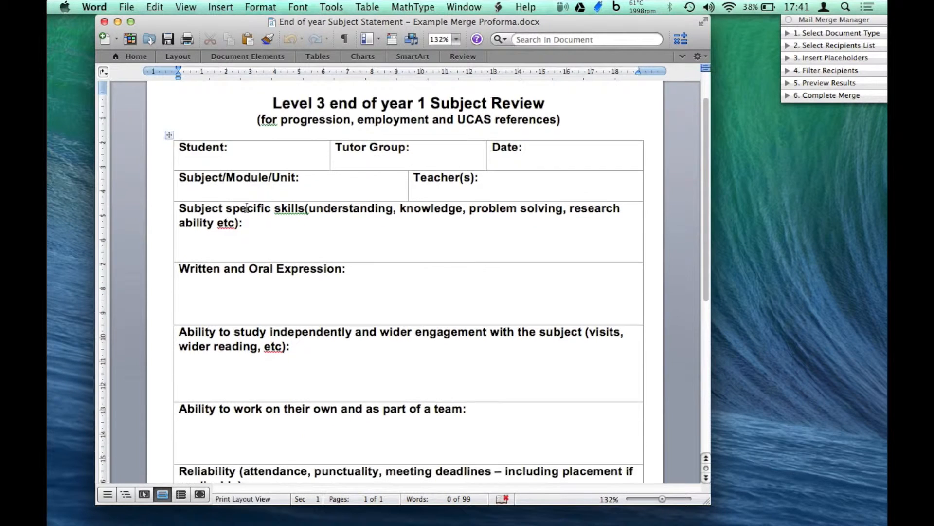
{"action": "scroll", "coordinate": [247, 207], "scroll_direction": "up", "scroll_amount": 6}
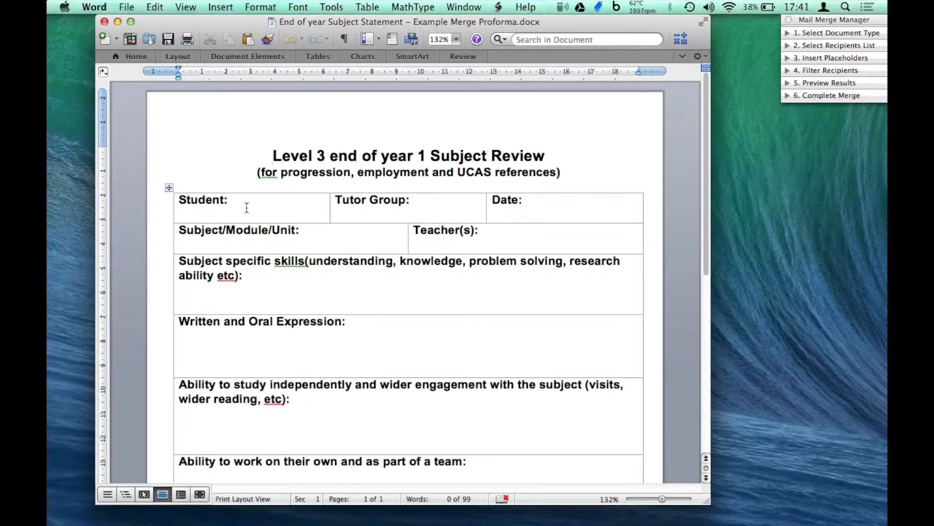
{"action": "left_click", "coordinate": [807, 34]}
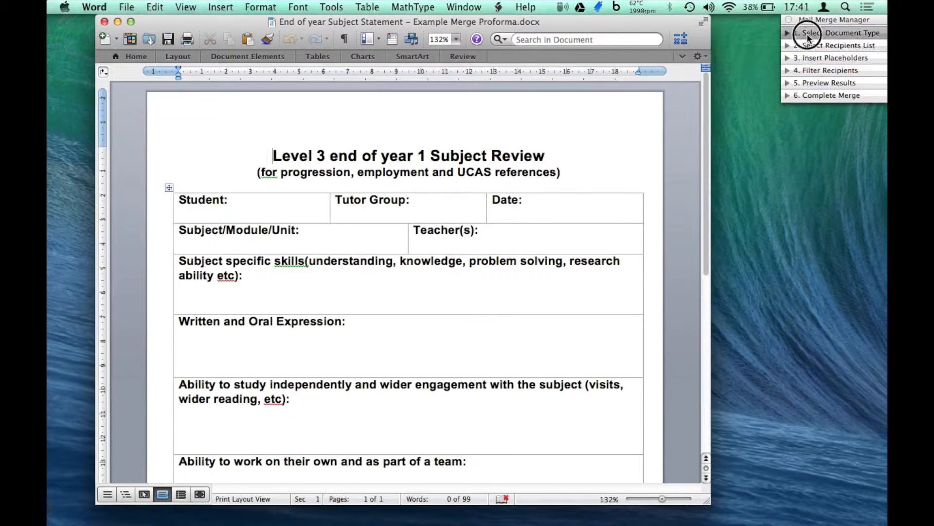
{"action": "left_click", "coordinate": [795, 49]}
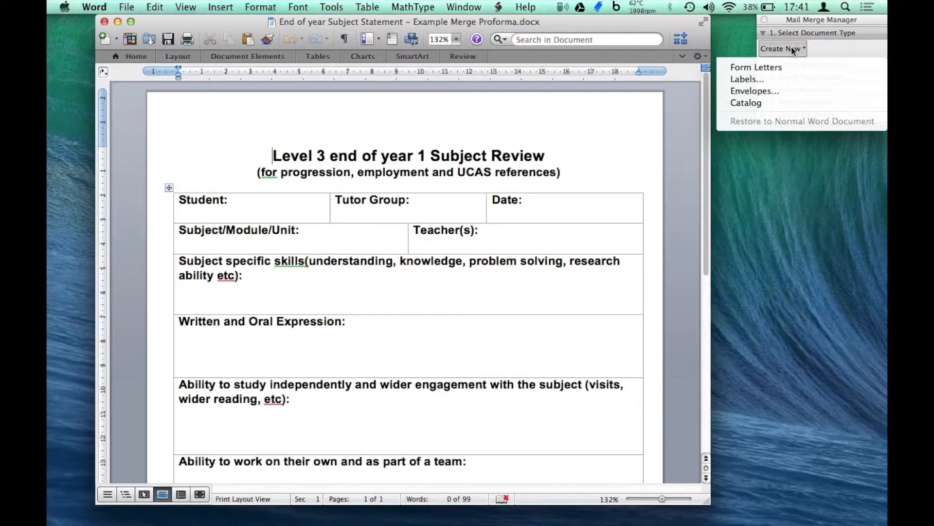
{"action": "left_click", "coordinate": [773, 66]}
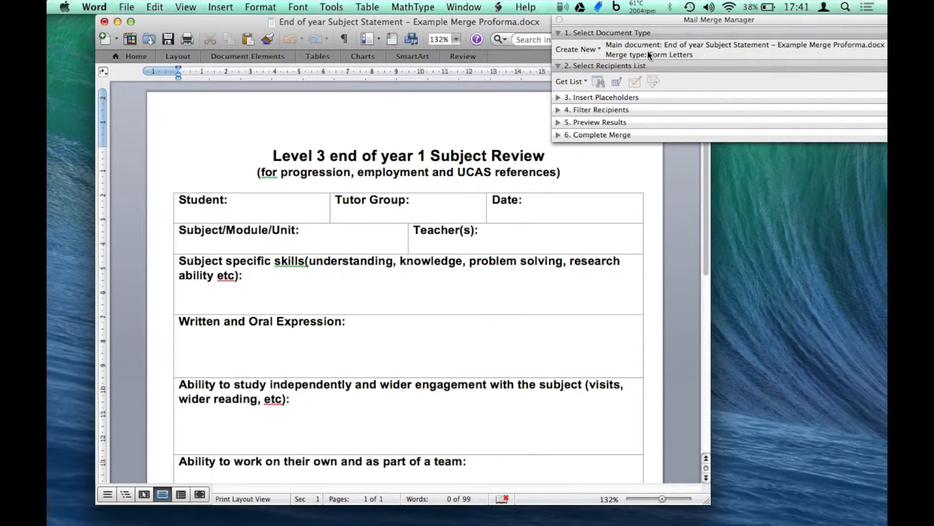
{"action": "left_click", "coordinate": [647, 33]}
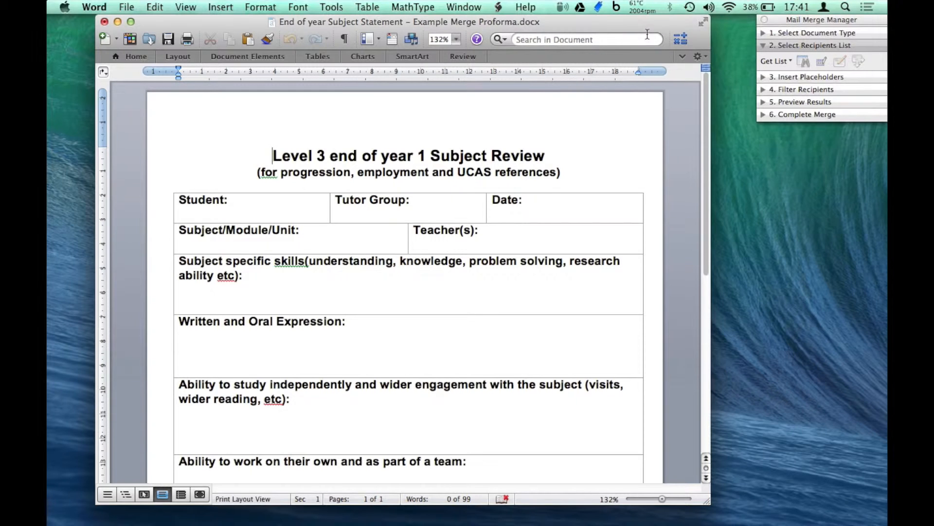
{"action": "left_click", "coordinate": [776, 62]}
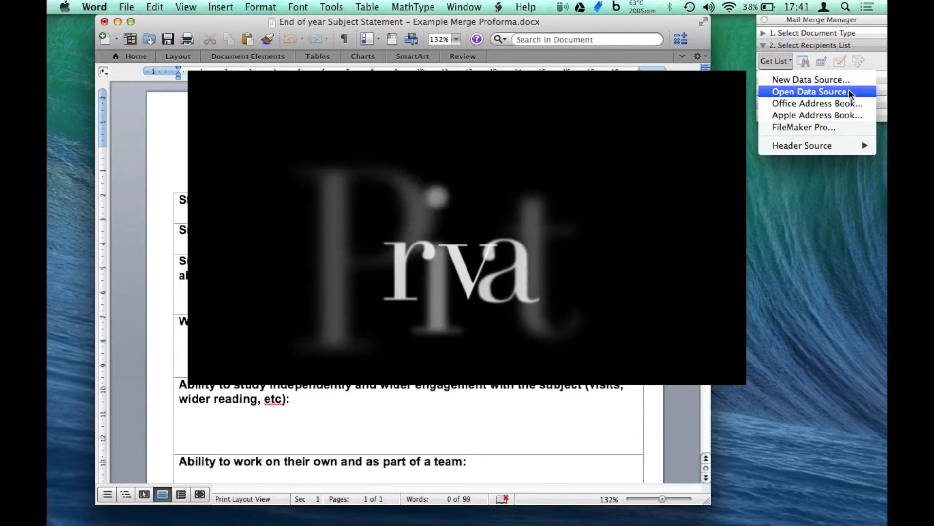
Use Reports Database v.05 Windows copy.xlsx's 'Copy or Merge From Here' sheet as the data source.
{"action": "left_click", "coordinate": [851, 93]}
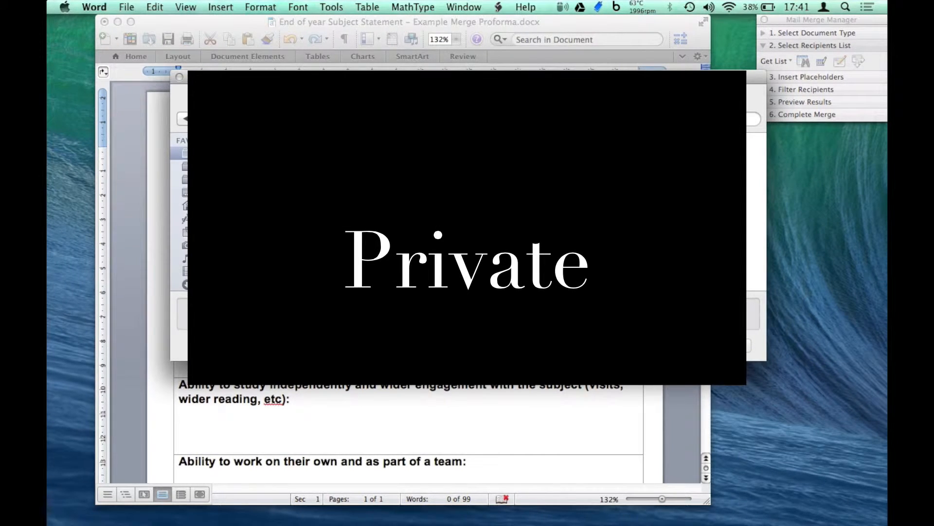
{"action": "double_click", "coordinate": [414, 245]}
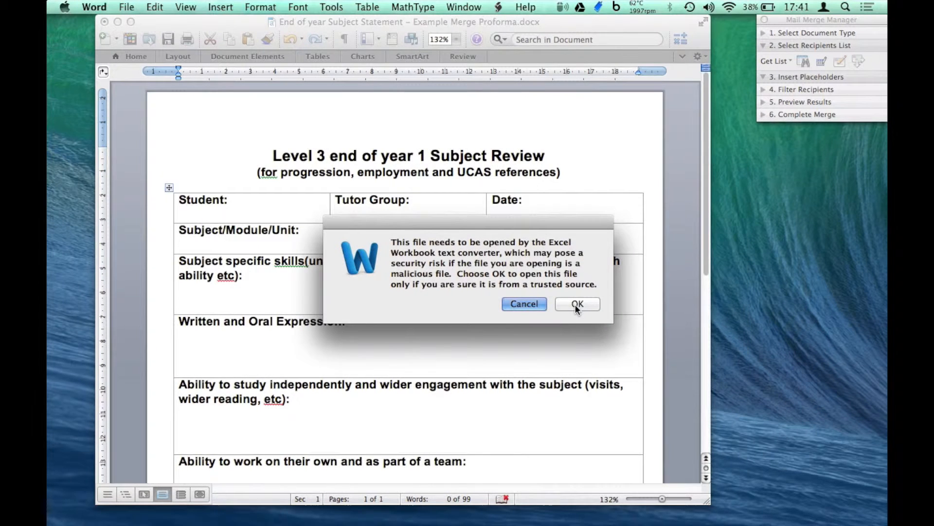
{"action": "left_click", "coordinate": [575, 305]}
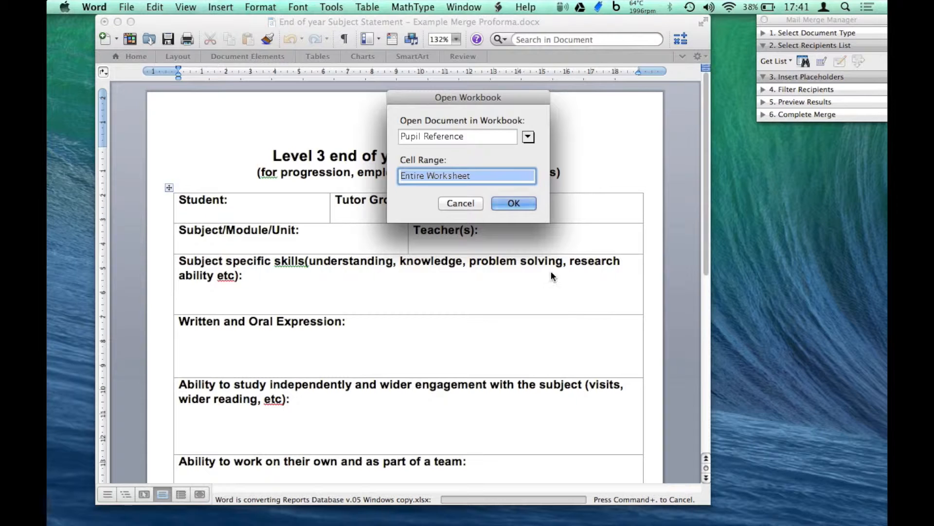
{"action": "left_click", "coordinate": [528, 137]}
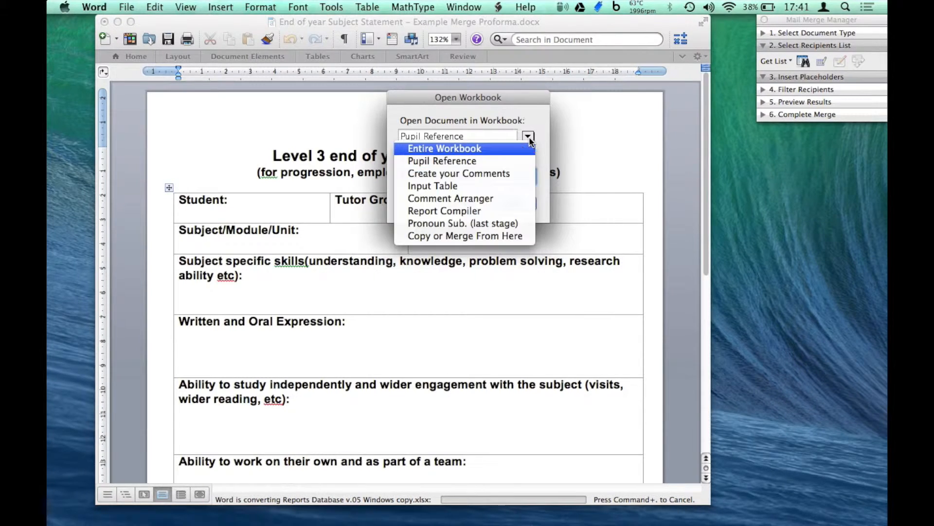
{"action": "left_click", "coordinate": [513, 238]}
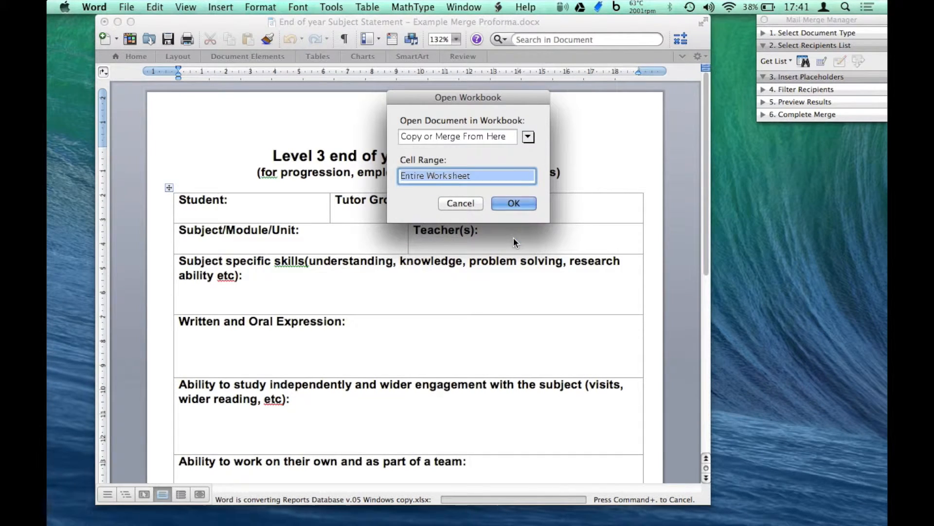
{"action": "left_click", "coordinate": [513, 204]}
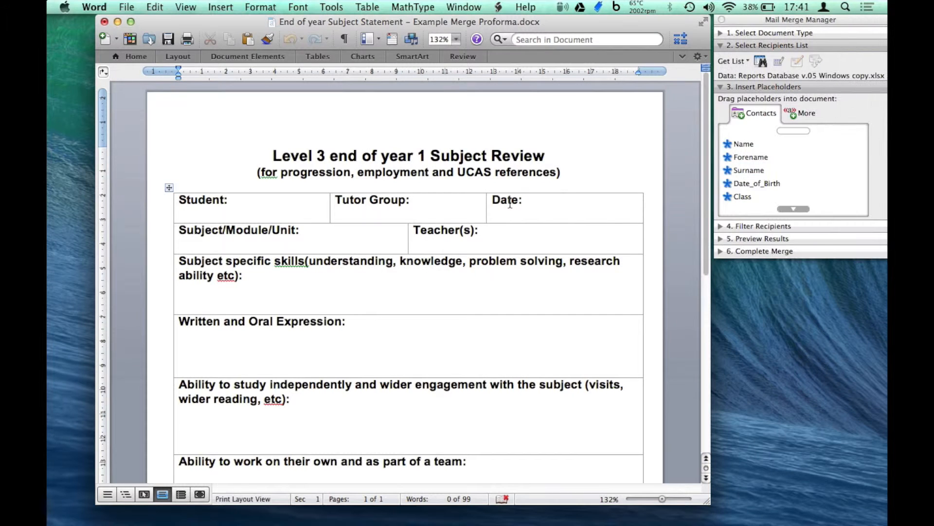
Insert the Forename and Surname merge fields into the Student cell.
{"action": "scroll", "coordinate": [782, 181], "scroll_direction": "down", "scroll_amount": 1}
{"action": "scroll", "coordinate": [782, 181], "scroll_direction": "up", "scroll_amount": 1}
{"action": "left_click", "coordinate": [774, 46]}
{"action": "left_click", "coordinate": [778, 117]}
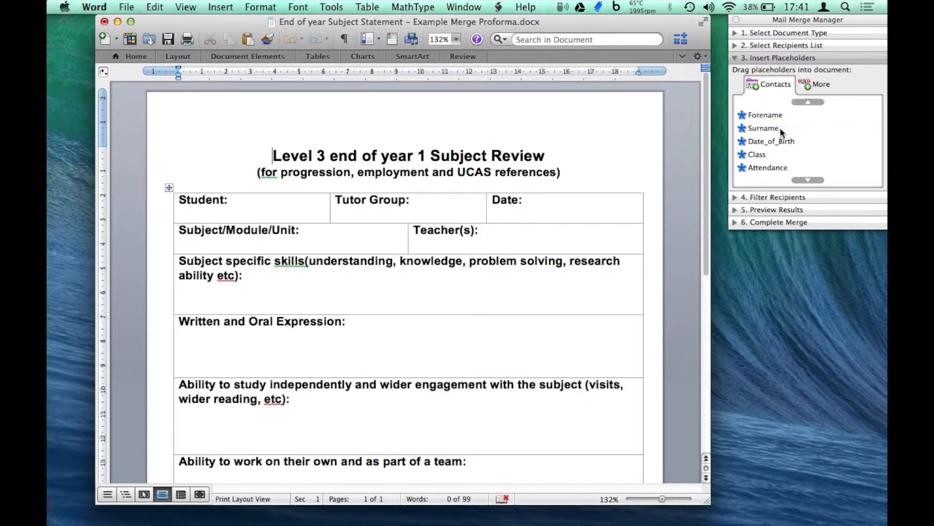
{"action": "scroll", "coordinate": [784, 155], "scroll_direction": "down", "scroll_amount": 10}
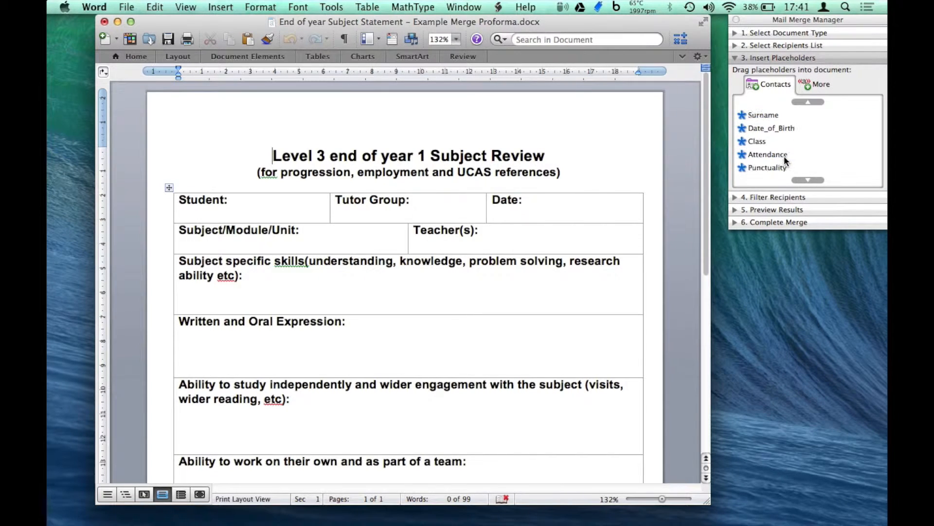
{"action": "scroll", "coordinate": [785, 156], "scroll_direction": "down", "scroll_amount": 1}
{"action": "scroll", "coordinate": [787, 137], "scroll_direction": "up", "scroll_amount": 11}
{"action": "left_click_drag", "start_coordinate": [762, 128], "coordinate": [314, 200]}
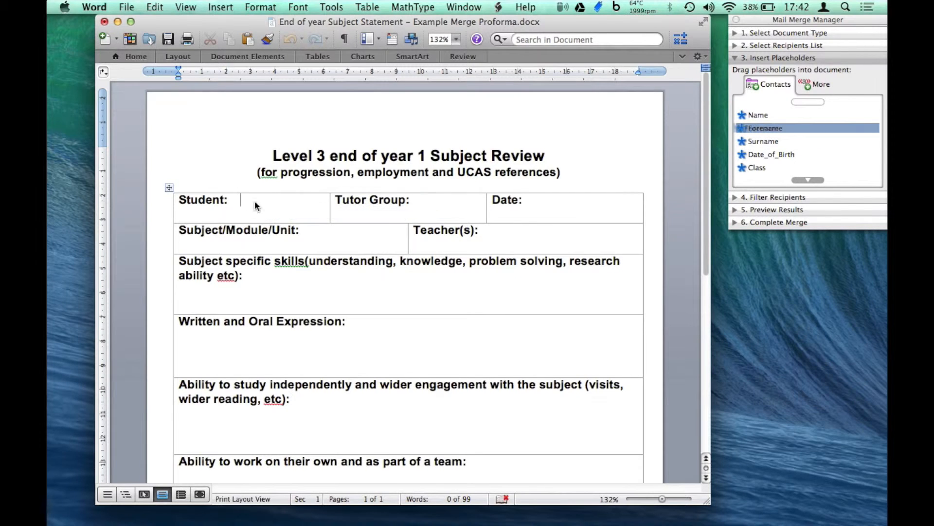
{"action": "left_click_drag", "start_coordinate": [763, 141], "coordinate": [314, 206]}
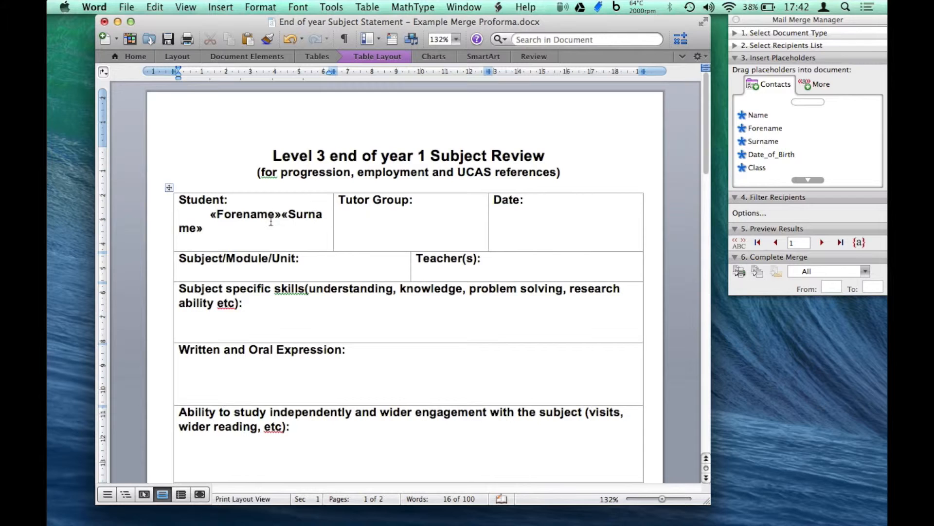
Insert the Class merge field into the Tutor Group cell.
{"action": "left_click", "coordinate": [448, 208]}
{"action": "scroll", "coordinate": [807, 142], "scroll_direction": "down", "scroll_amount": 1}
{"action": "left_click", "coordinate": [760, 155]}
{"action": "left_click_drag", "start_coordinate": [762, 160], "coordinate": [455, 203]}
Insert the UND field below the Subject specific skills heading.
{"action": "left_click", "coordinate": [576, 214]}
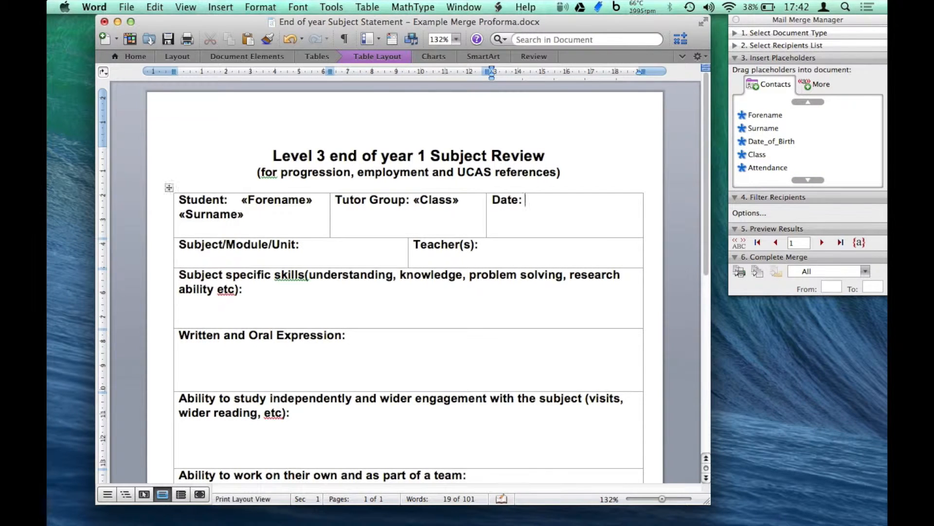
{"action": "left_click", "coordinate": [507, 253]}
{"action": "scroll", "coordinate": [344, 259], "scroll_direction": "down", "scroll_amount": 3}
{"action": "left_click", "coordinate": [262, 236]}
{"action": "scroll", "coordinate": [810, 162], "scroll_direction": "down", "scroll_amount": 5}
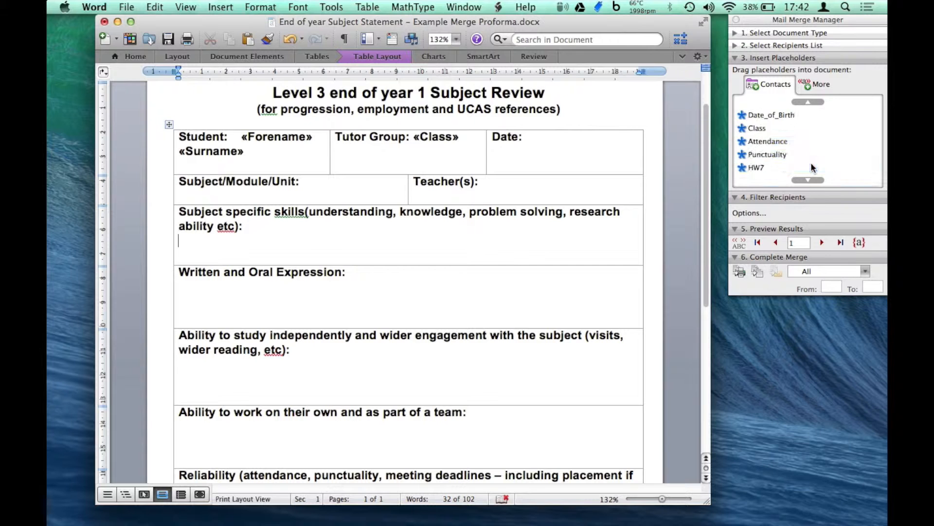
{"action": "scroll", "coordinate": [791, 138], "scroll_direction": "down", "scroll_amount": 3}
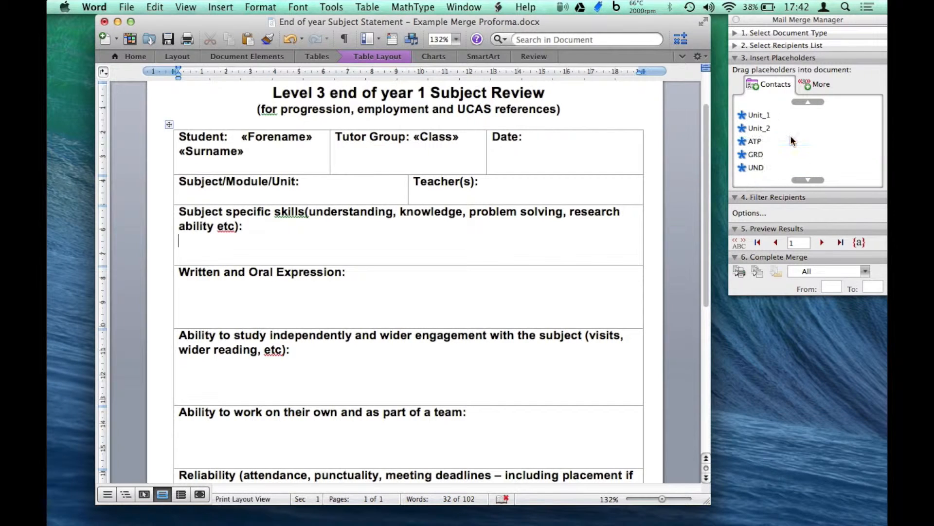
{"action": "left_click_drag", "start_coordinate": [763, 175], "coordinate": [250, 244]}
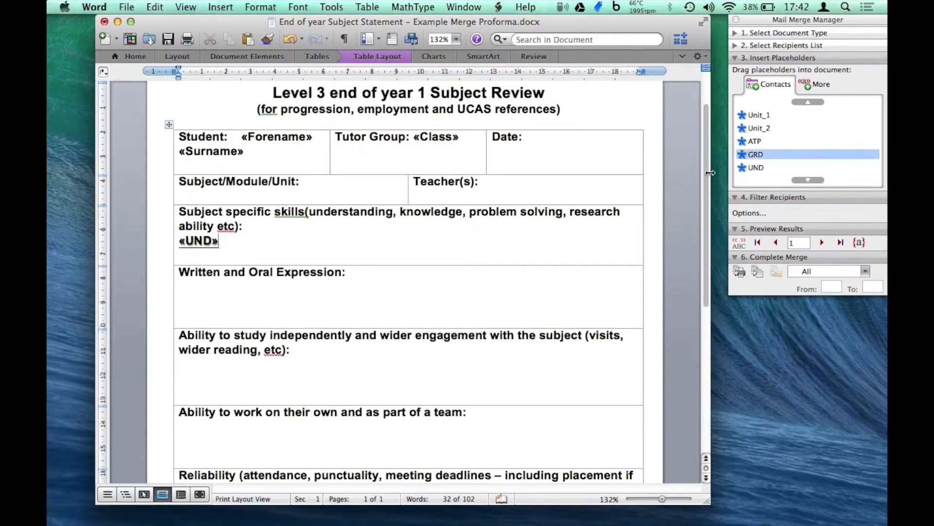
Insert the WRO field under the Written and Oral Expression heading.
{"action": "scroll", "coordinate": [783, 155], "scroll_direction": "down", "scroll_amount": 3}
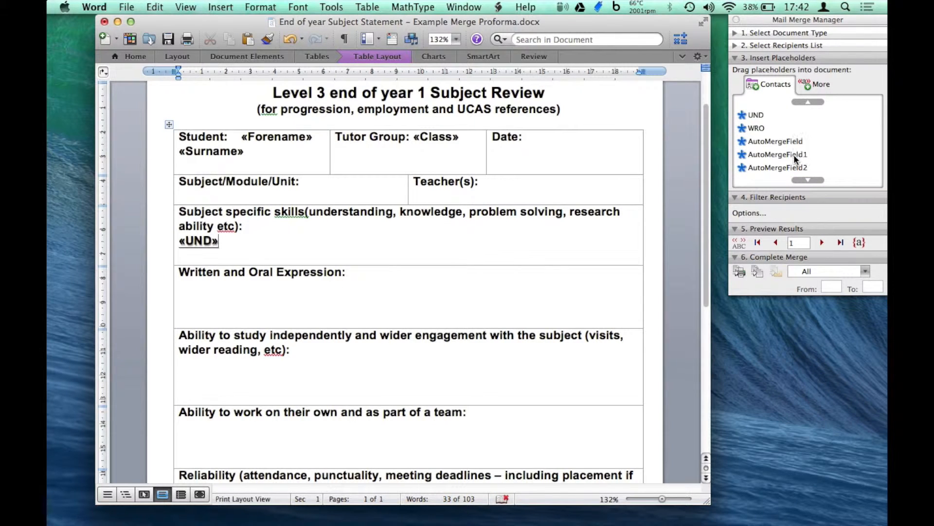
{"action": "left_click_drag", "start_coordinate": [757, 128], "coordinate": [268, 286]}
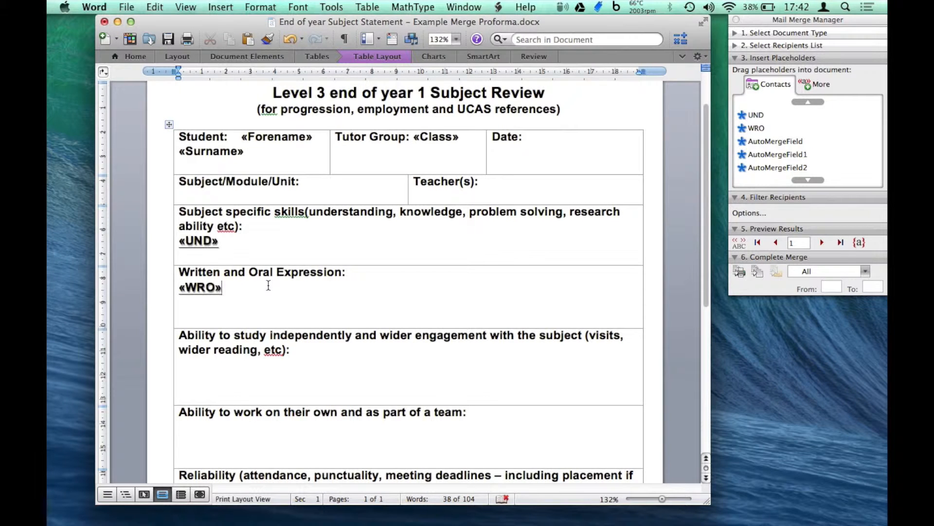
{"action": "scroll", "coordinate": [319, 358], "scroll_direction": "down", "scroll_amount": 5}
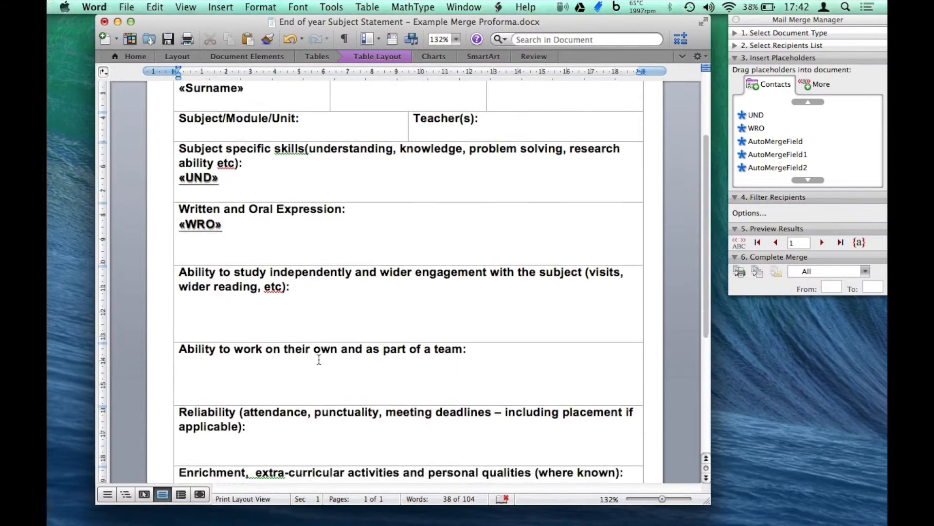
{"action": "scroll", "coordinate": [319, 359], "scroll_direction": "down", "scroll_amount": 2}
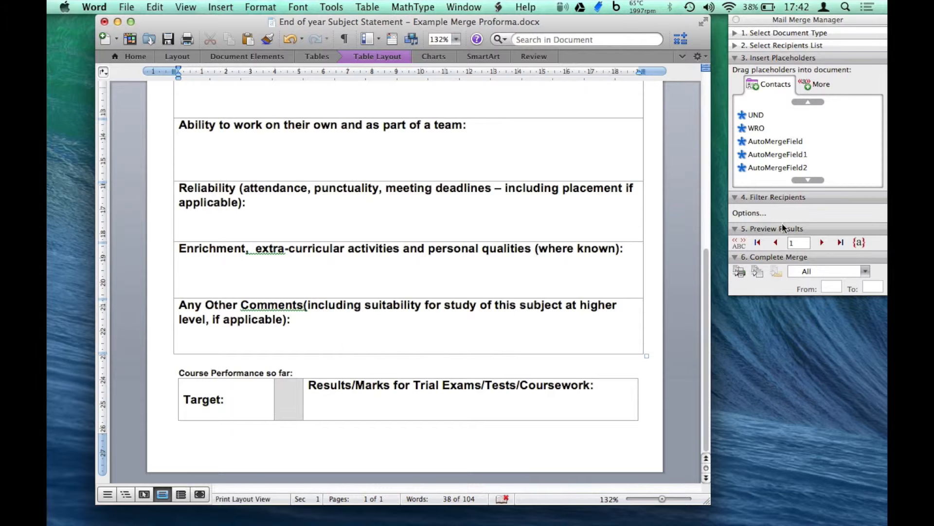
{"action": "scroll", "coordinate": [830, 115], "scroll_direction": "up", "scroll_amount": 3}
Add the line 'Unit 1 grade: «Unit_1»' to the Results cell.
{"action": "left_click", "coordinate": [777, 112]}
{"action": "scroll", "coordinate": [778, 113], "scroll_direction": "up", "scroll_amount": 2}
{"action": "left_click_drag", "start_coordinate": [773, 144], "coordinate": [362, 406]}
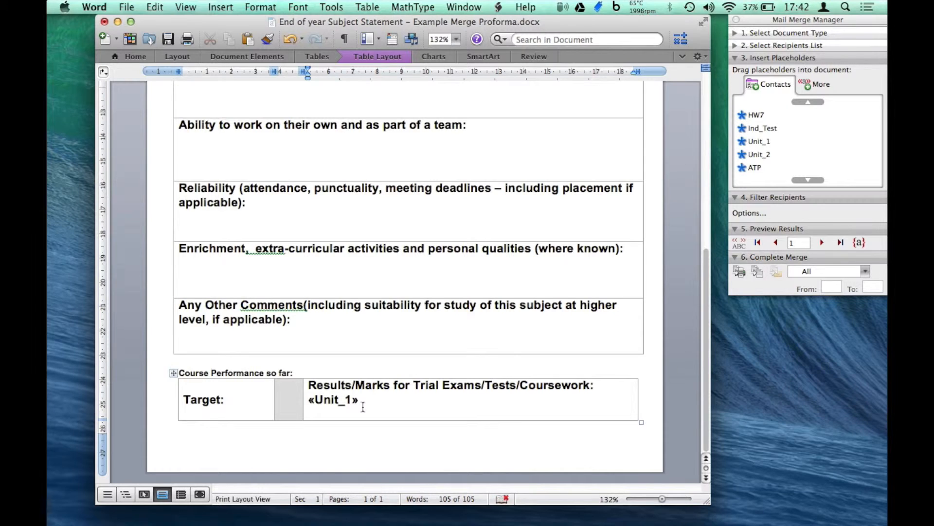
{"action": "type", "text": "Unit 1 "}
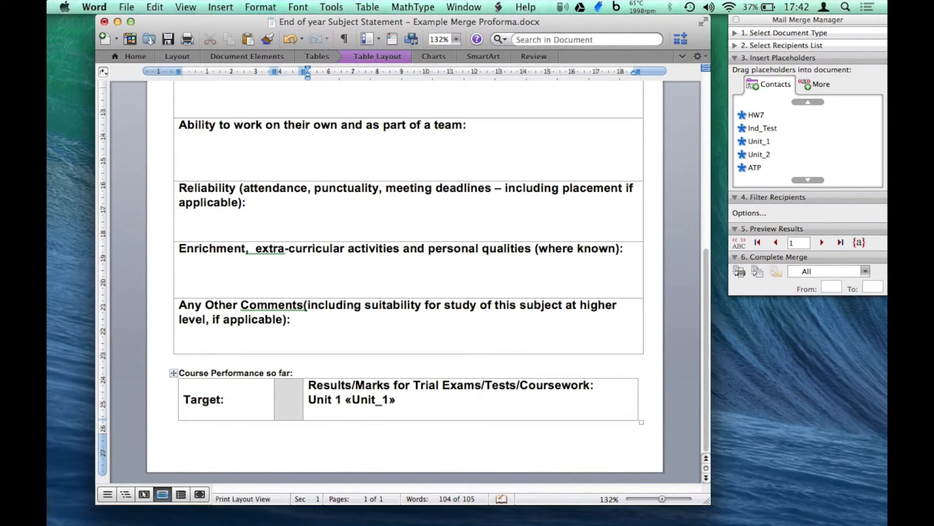
{"action": "type", "text": "grade:"}
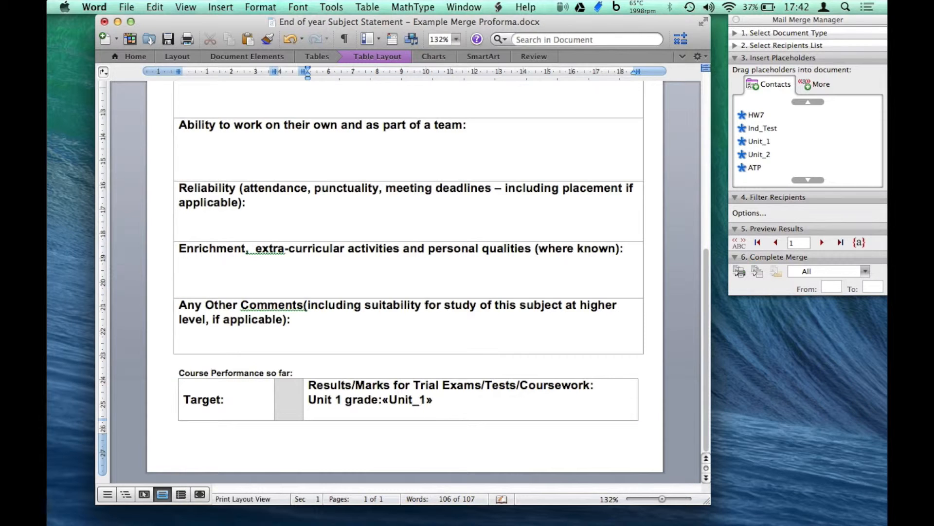
{"action": "left_click", "coordinate": [449, 404]}
{"action": "key", "text": "Return"}
Add a second line 'Unit 2 grade: «Unit_2»' beneath it.
{"action": "type", "text": "Unit 2 grad"}
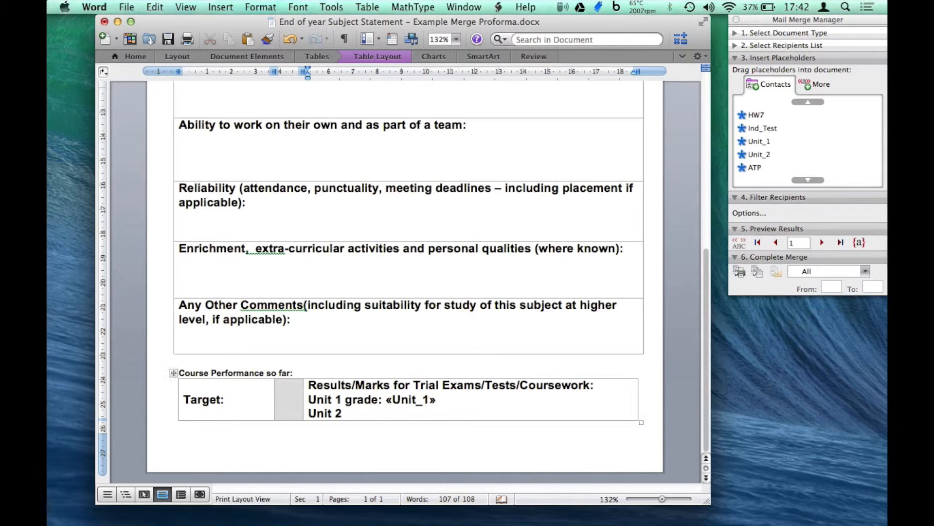
{"action": "type", "text": "e:"}
{"action": "left_click", "coordinate": [755, 168]}
{"action": "left_click_drag", "start_coordinate": [758, 154], "coordinate": [440, 418]}
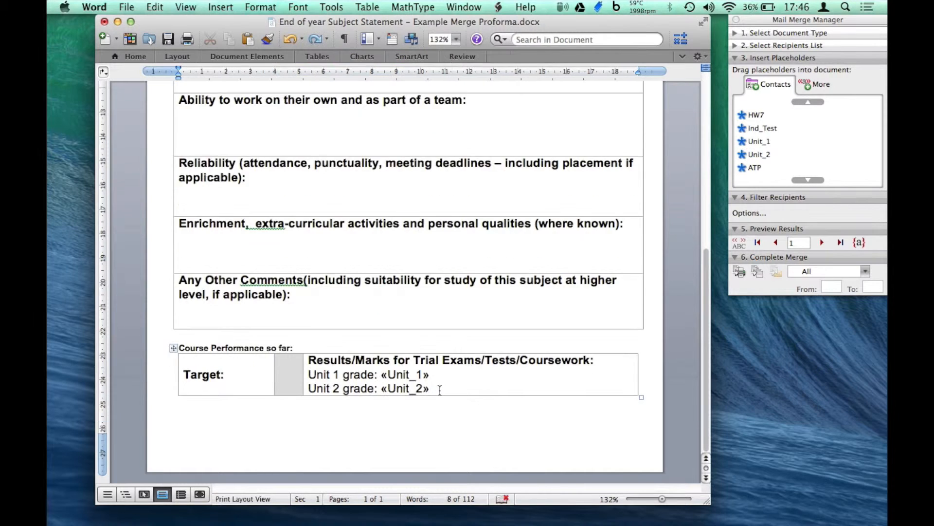
{"action": "scroll", "coordinate": [439, 389], "scroll_direction": "up", "scroll_amount": 15}
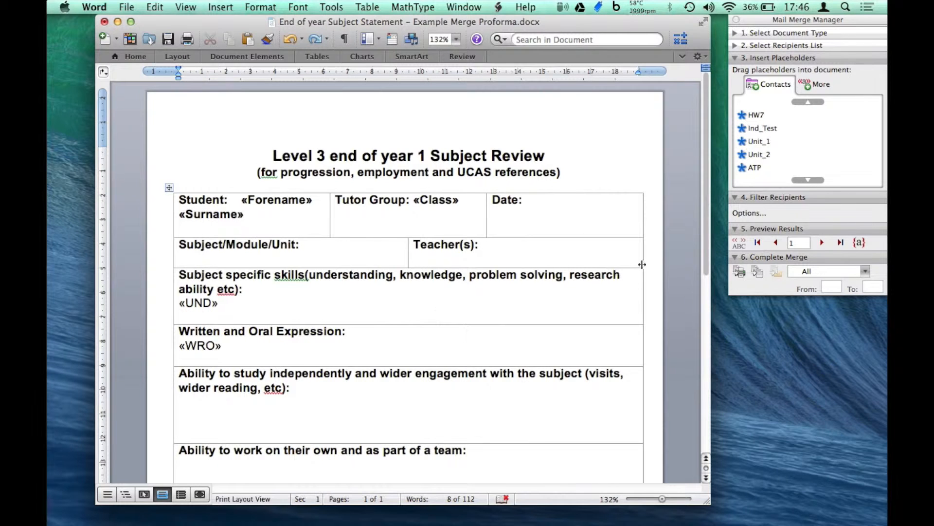
View merged data and scroll through record 1: Example 01, group 101, grades 70% and 87%.
{"action": "left_click", "coordinate": [740, 244]}
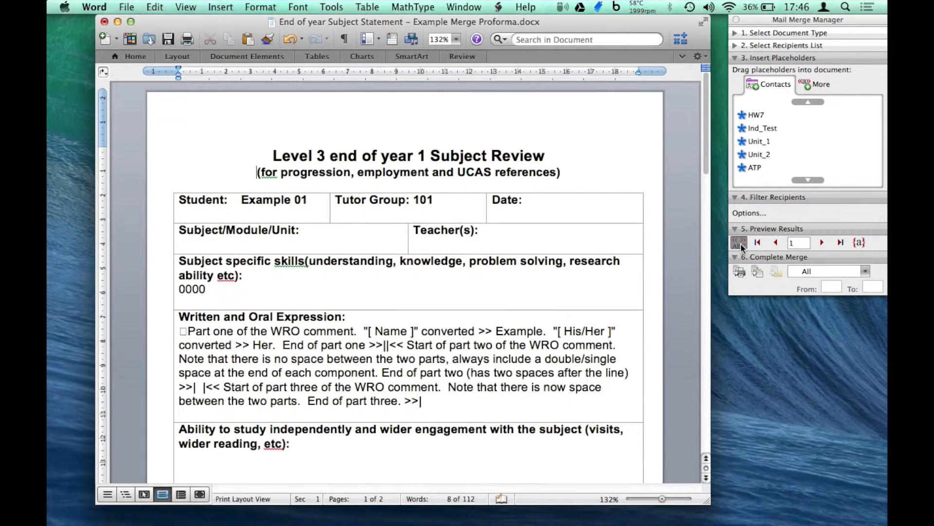
{"action": "scroll", "coordinate": [386, 327], "scroll_direction": "down", "scroll_amount": 1}
{"action": "scroll", "coordinate": [386, 327], "scroll_direction": "down", "scroll_amount": 1}
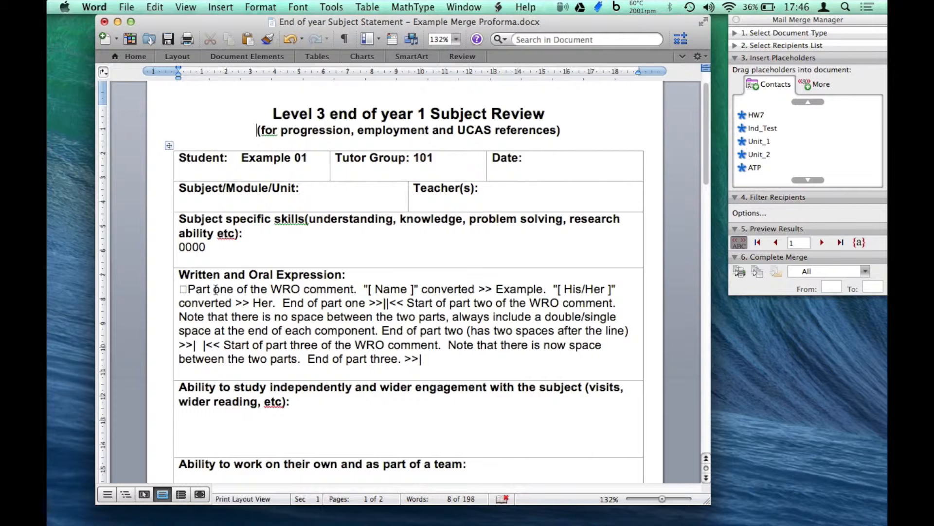
{"action": "scroll", "coordinate": [410, 342], "scroll_direction": "down", "scroll_amount": 15}
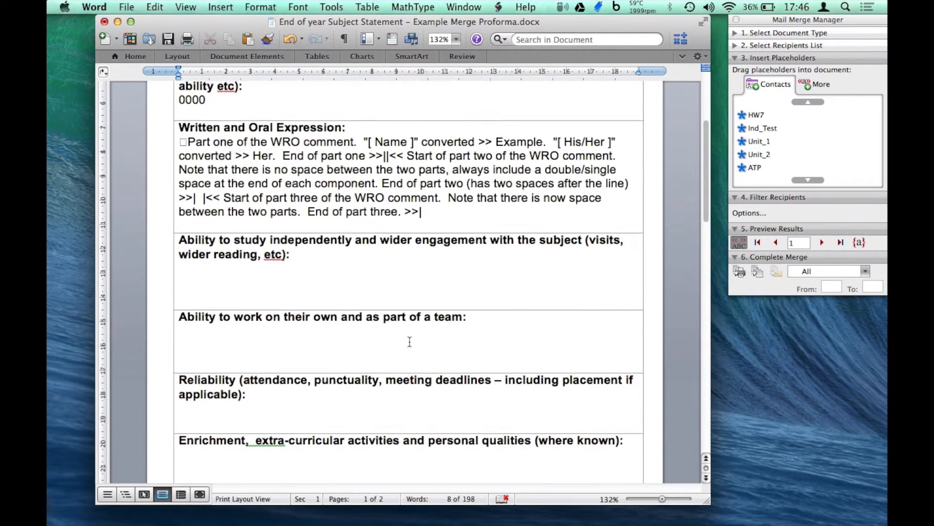
{"action": "scroll", "coordinate": [410, 342], "scroll_direction": "down", "scroll_amount": 9}
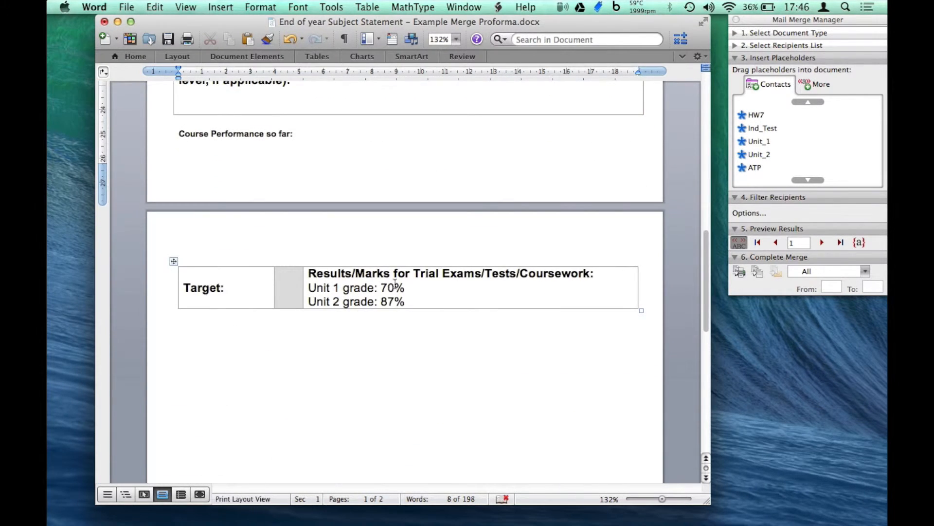
{"action": "scroll", "coordinate": [431, 290], "scroll_direction": "up", "scroll_amount": 20}
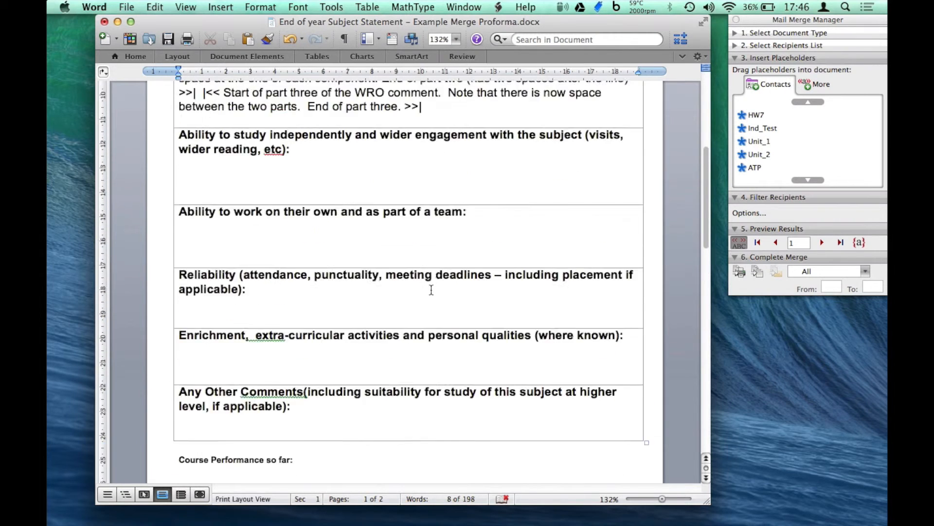
{"action": "scroll", "coordinate": [431, 290], "scroll_direction": "up", "scroll_amount": 6}
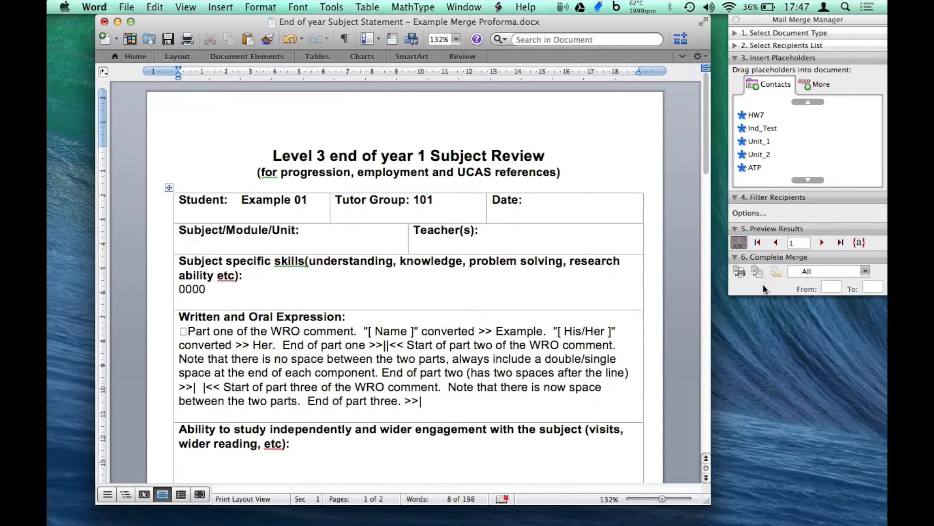
{"action": "scroll", "coordinate": [482, 375], "scroll_direction": "down", "scroll_amount": 5}
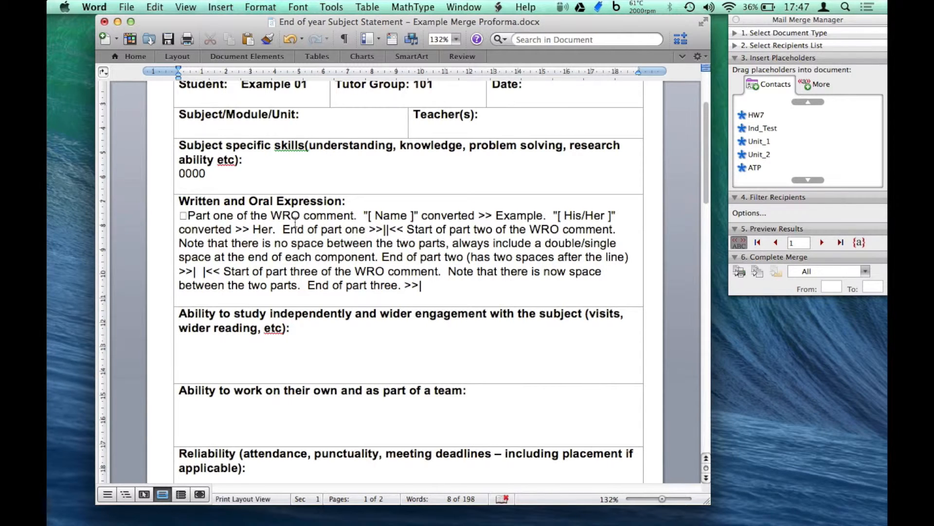
{"action": "left_click_drag", "start_coordinate": [194, 216], "coordinate": [385, 229]}
{"action": "left_click", "coordinate": [386, 229]}
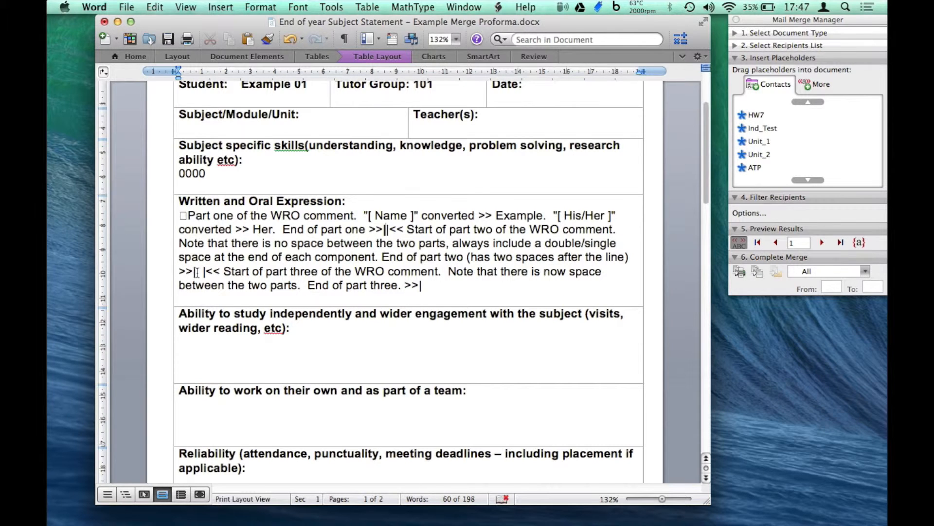
{"action": "left_click_drag", "start_coordinate": [197, 271], "coordinate": [202, 271]}
{"action": "left_click", "coordinate": [220, 271]}
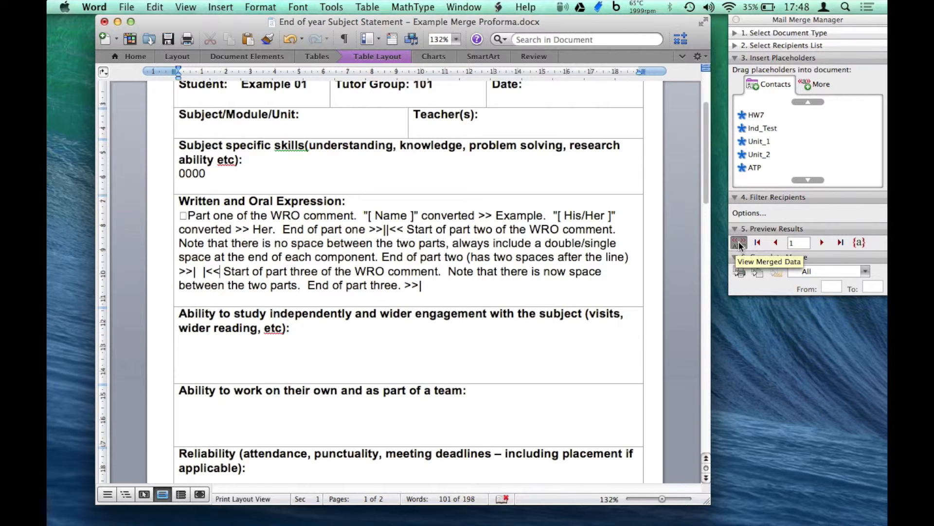
{"action": "scroll", "coordinate": [398, 326], "scroll_direction": "down", "scroll_amount": 1}
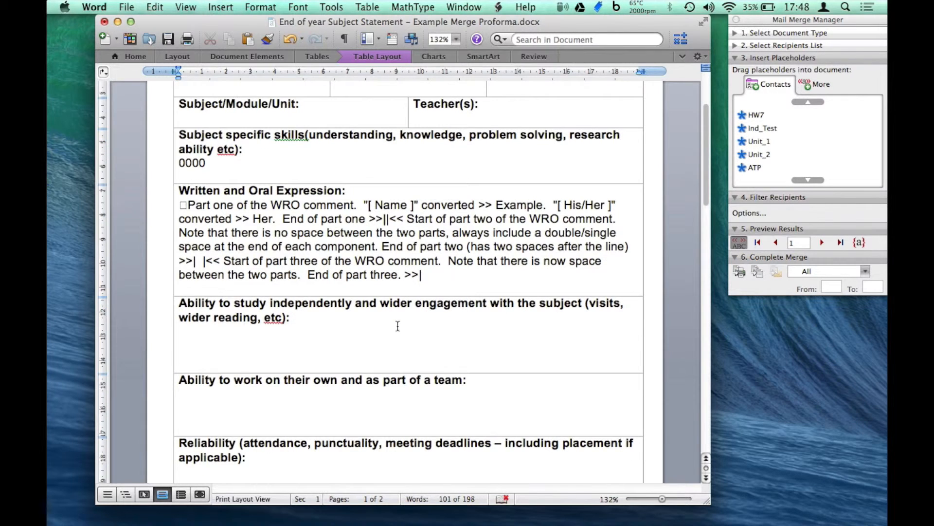
{"action": "scroll", "coordinate": [399, 325], "scroll_direction": "up", "scroll_amount": 10}
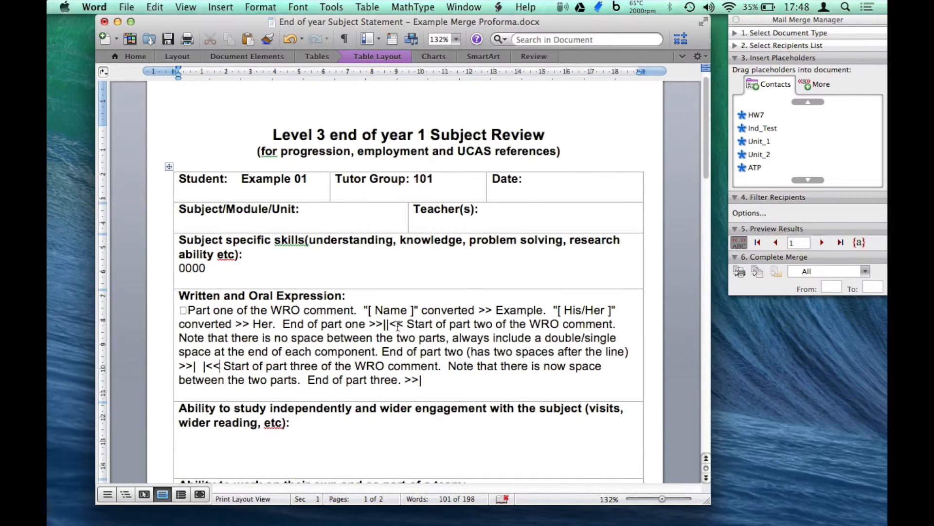
{"action": "scroll", "coordinate": [398, 325], "scroll_direction": "up", "scroll_amount": 2}
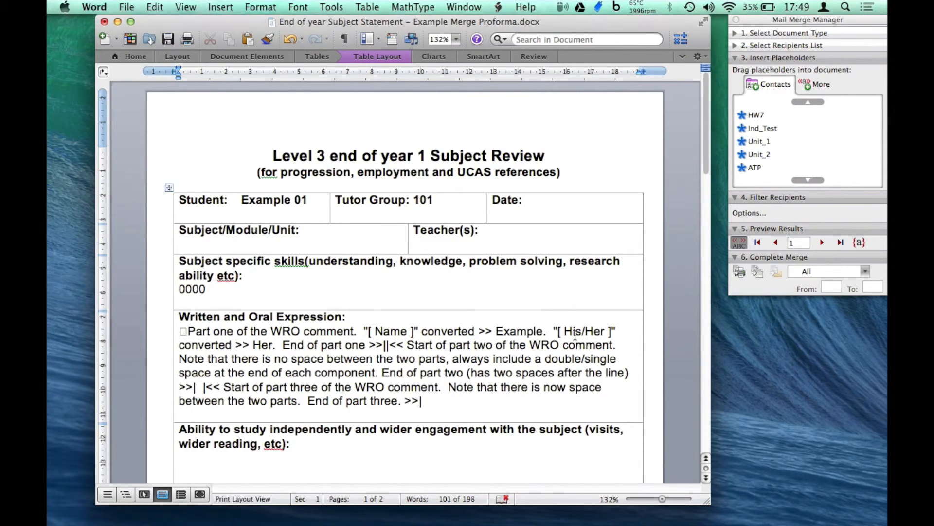
{"action": "key", "text": "ctrl+Right"}
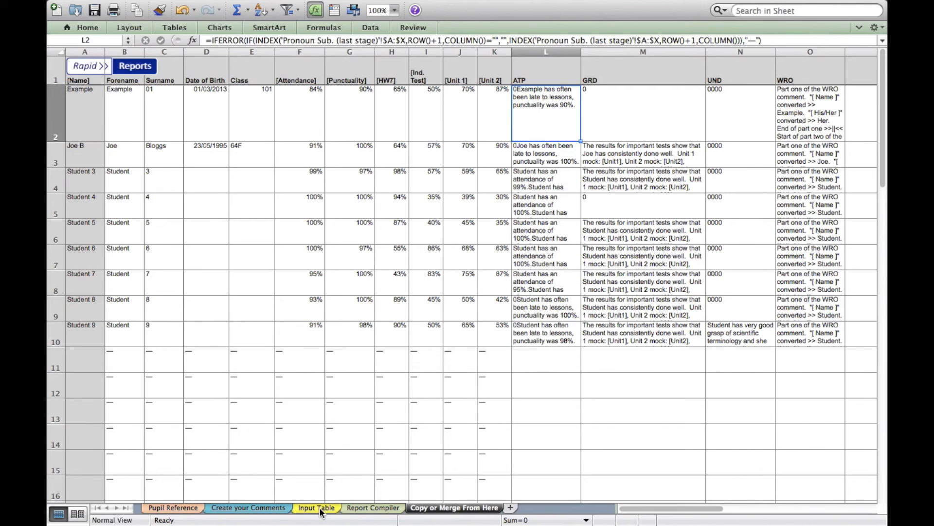
{"action": "key", "text": "ctrl+Left"}
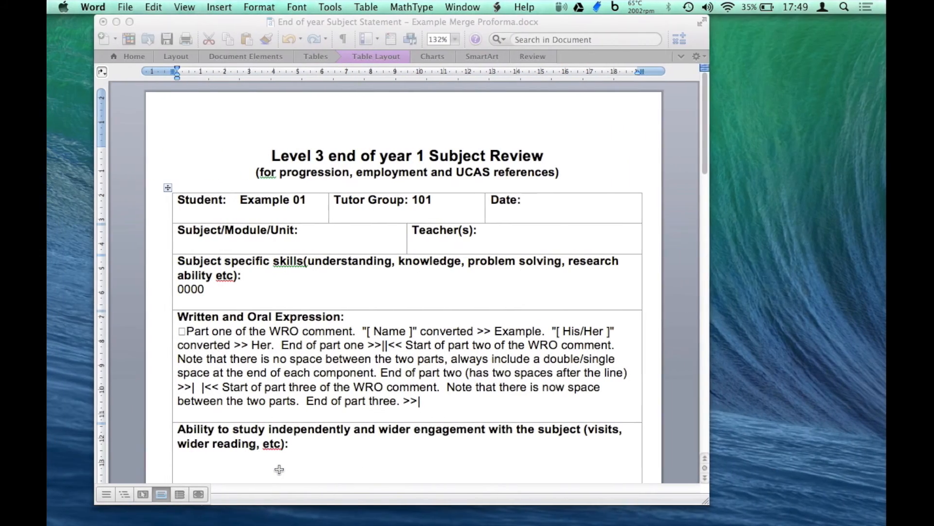